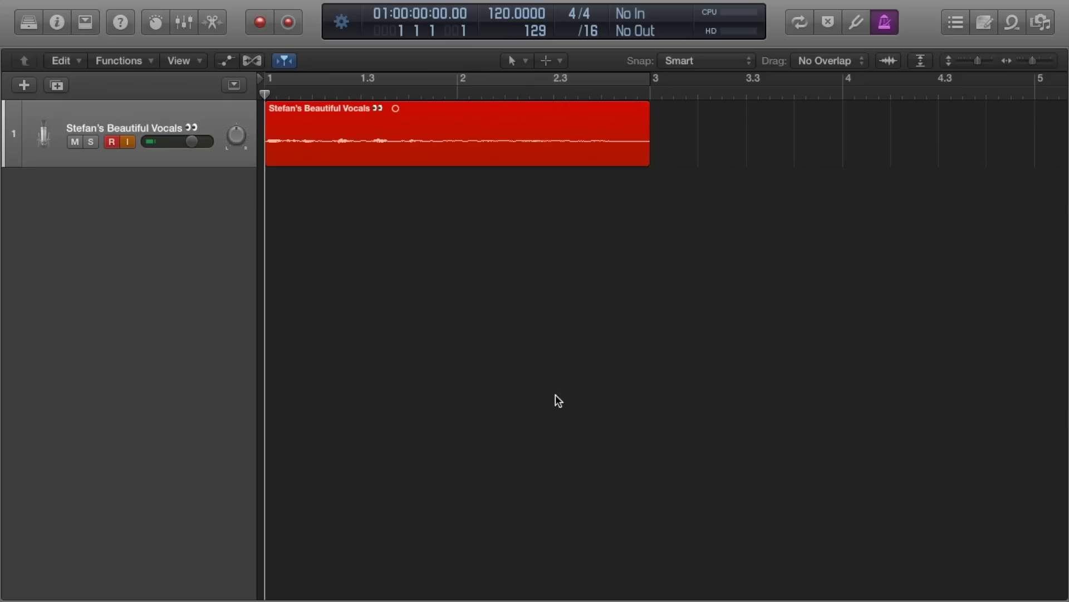
Step: Cycle over bars 1–3 and record repeated vocal takes into a take folder
key(alt+r)
click(799, 22)
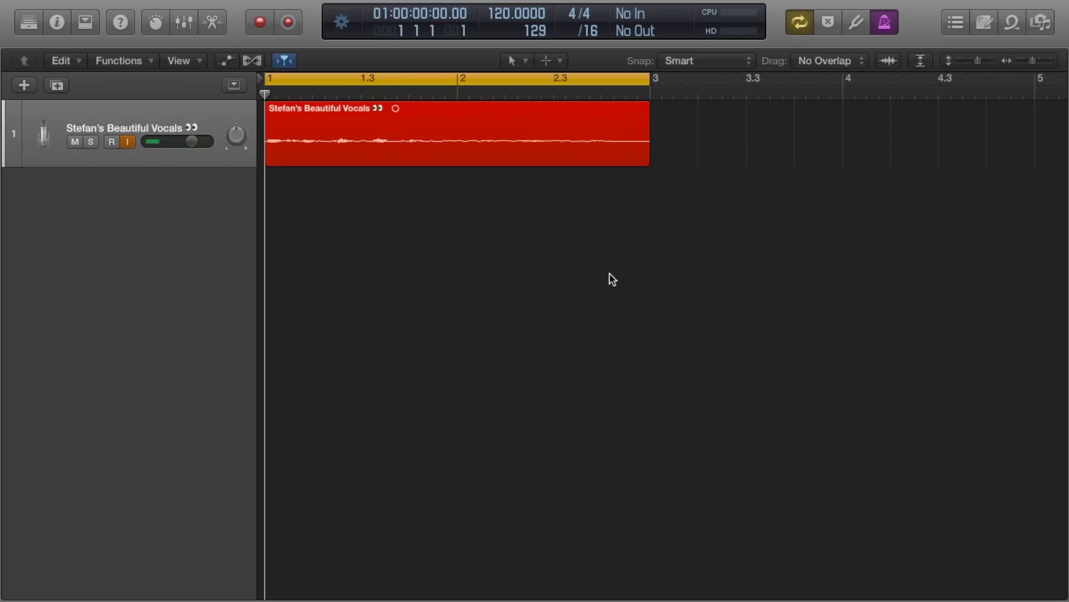
key(r)
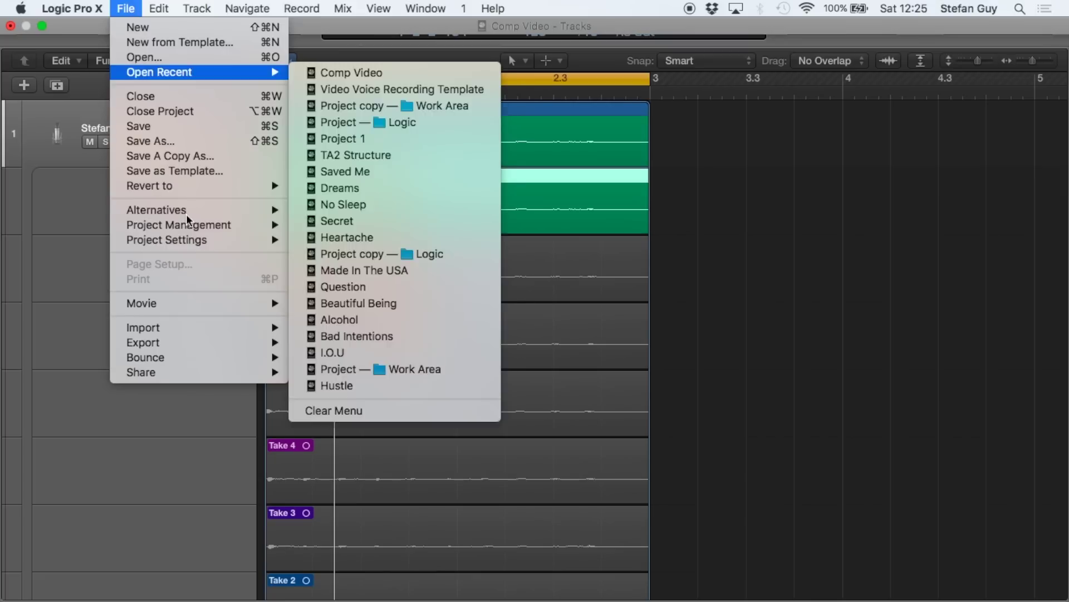
mouse_move(137, 240)
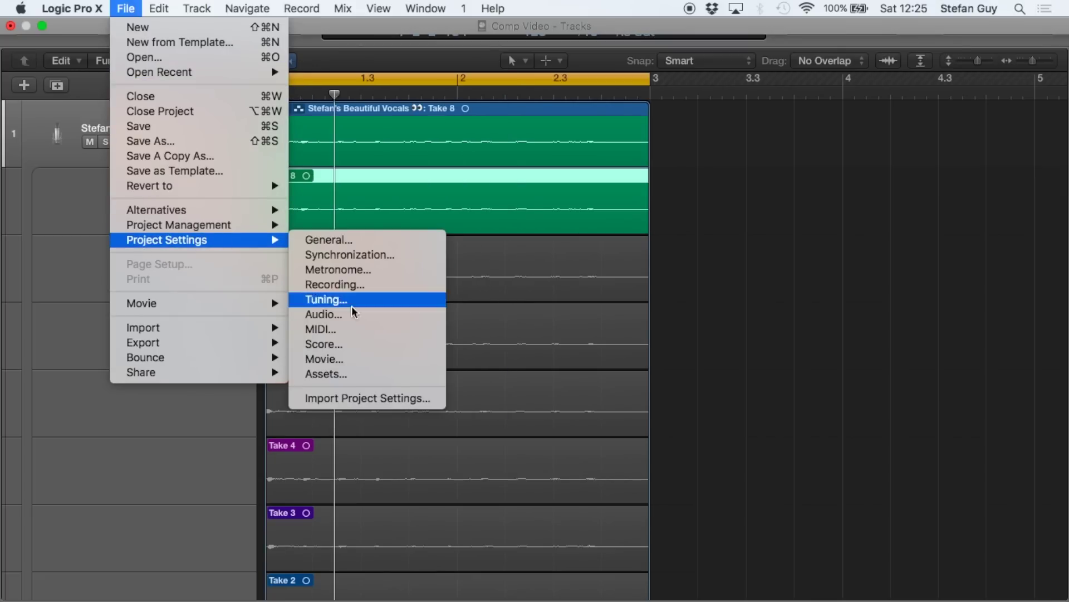
click(354, 285)
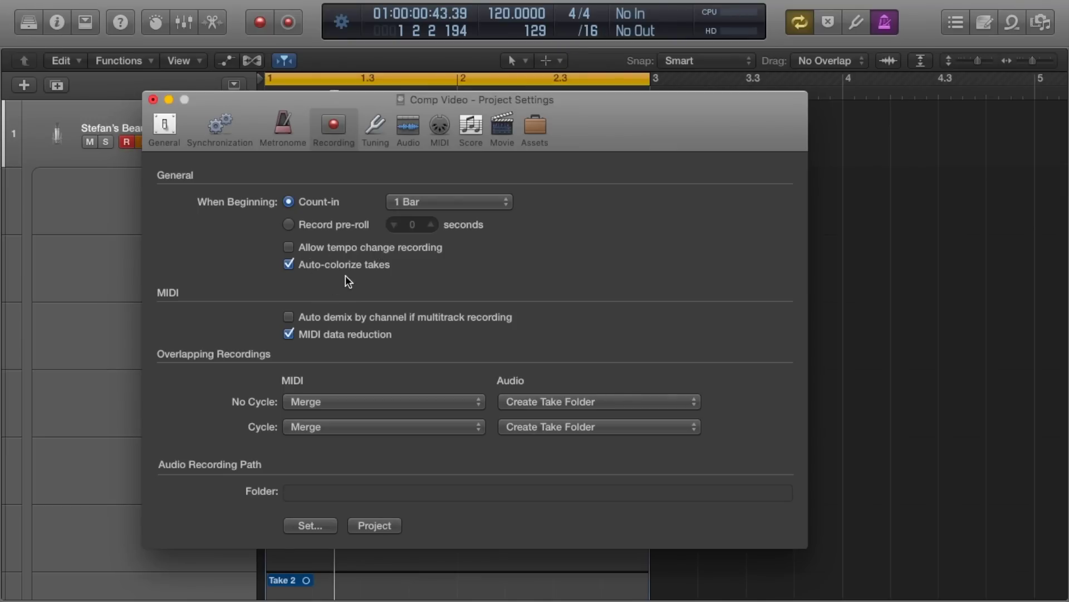
click(151, 99)
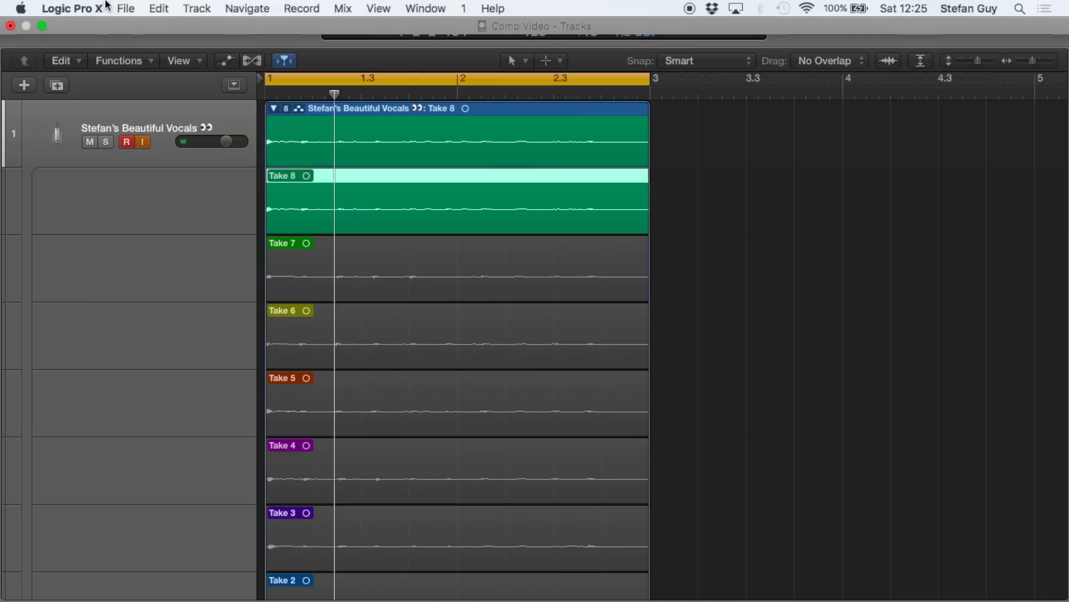
click(74, 7)
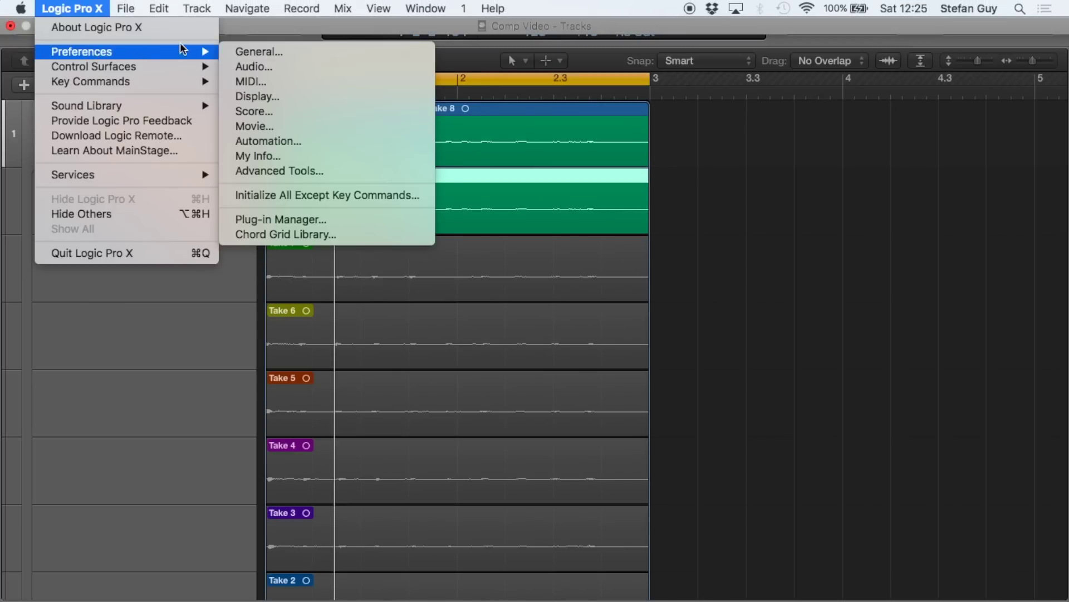
mouse_move(215, 51)
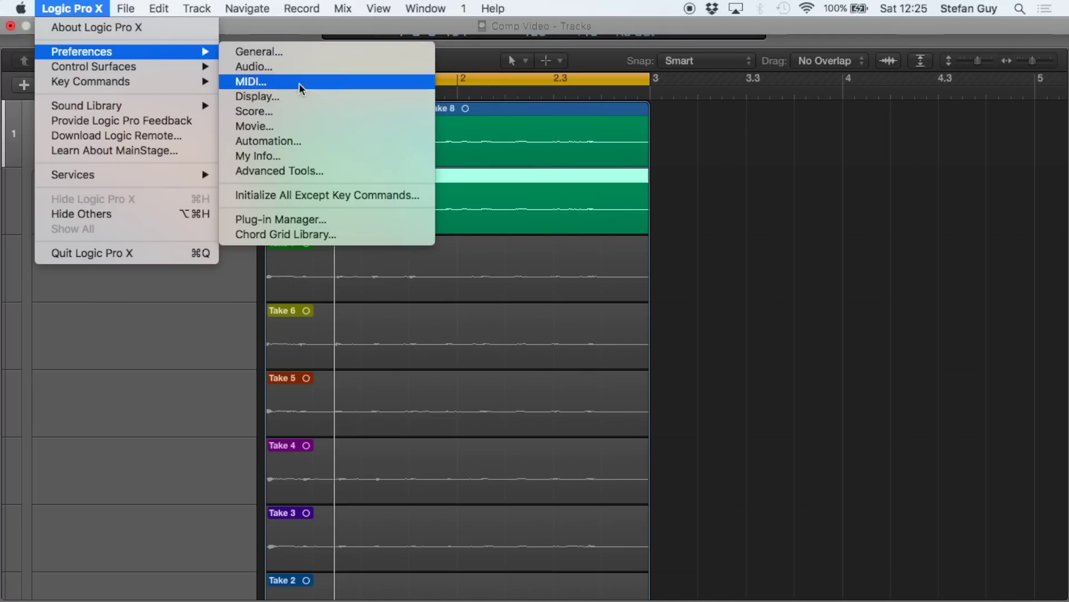
click(305, 173)
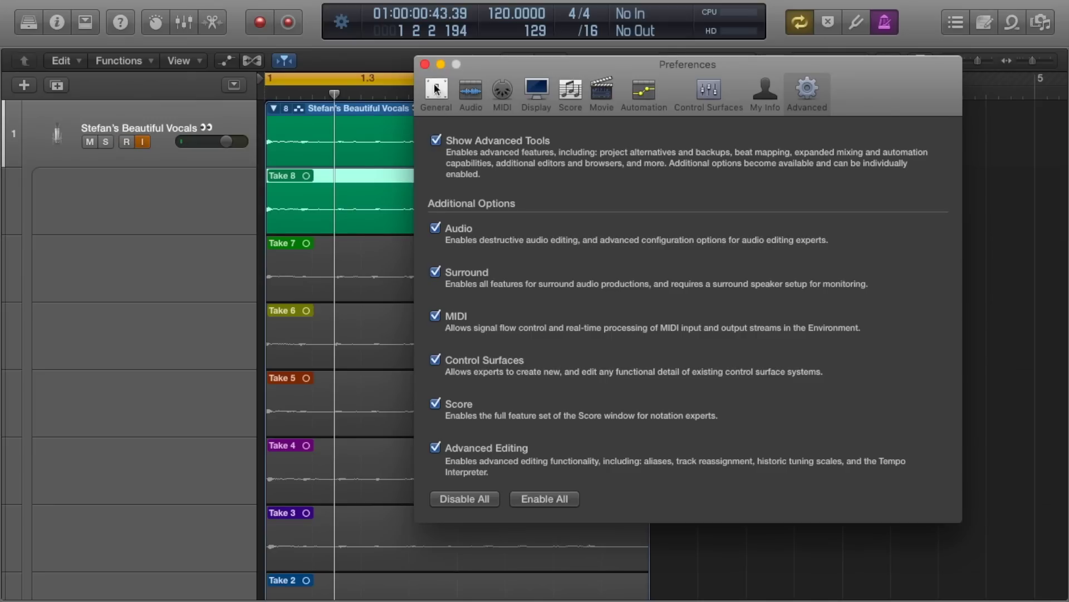
click(425, 64)
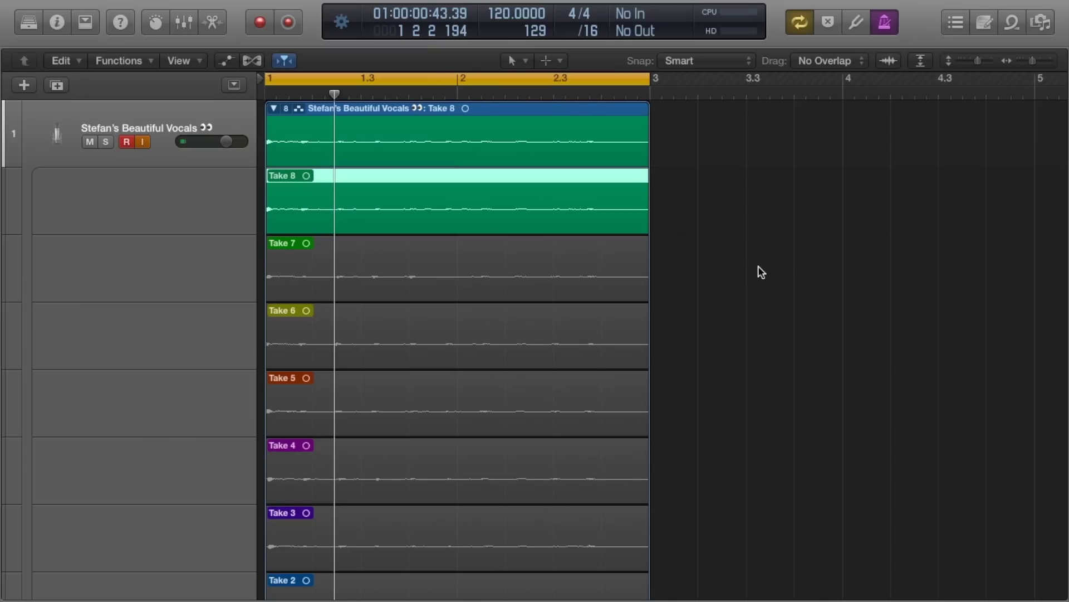
Step: Audition Takes 7, 6, 5, 4 and 3 as the active take, ending on Take 5
click(527, 247)
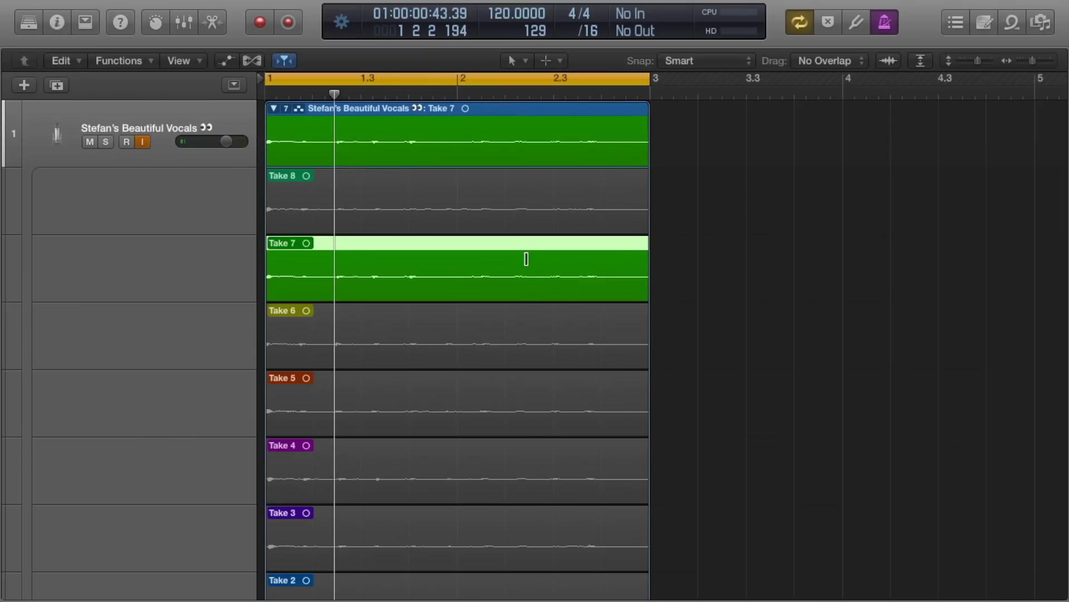
click(523, 315)
click(522, 387)
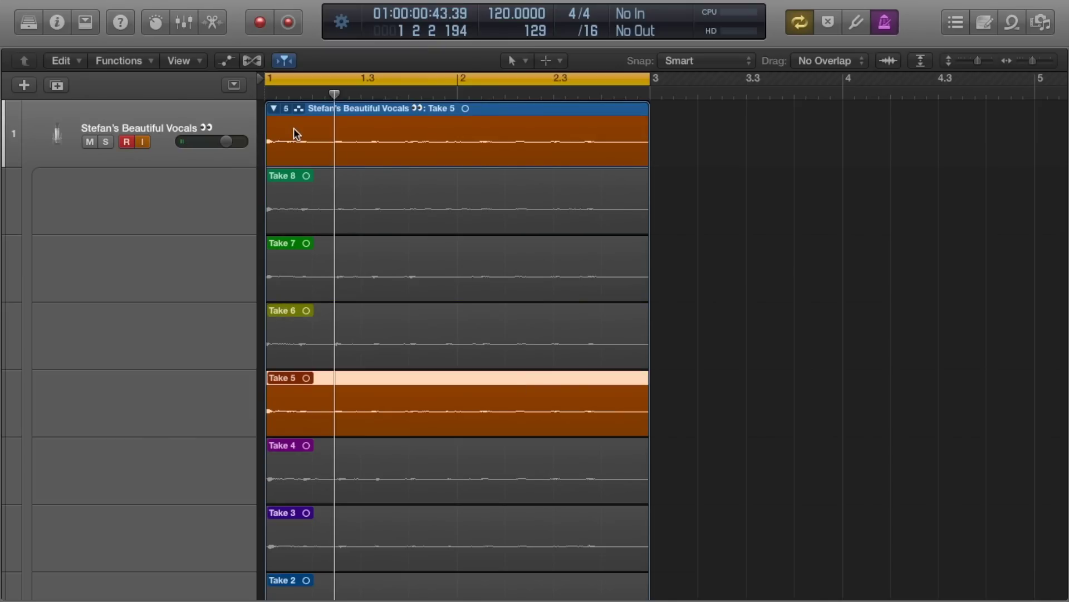
click(287, 110)
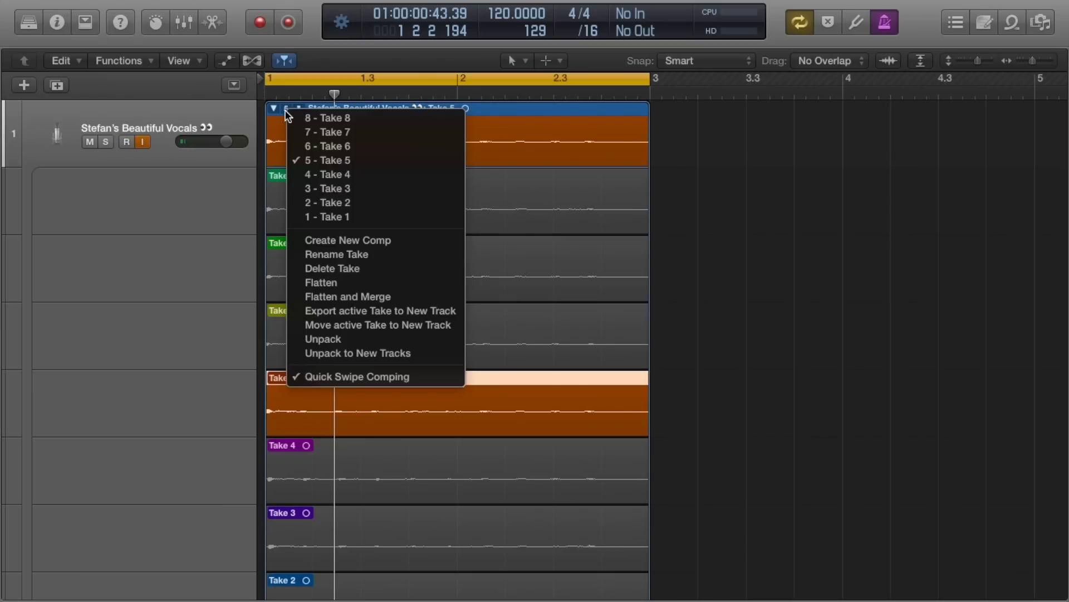
click(354, 177)
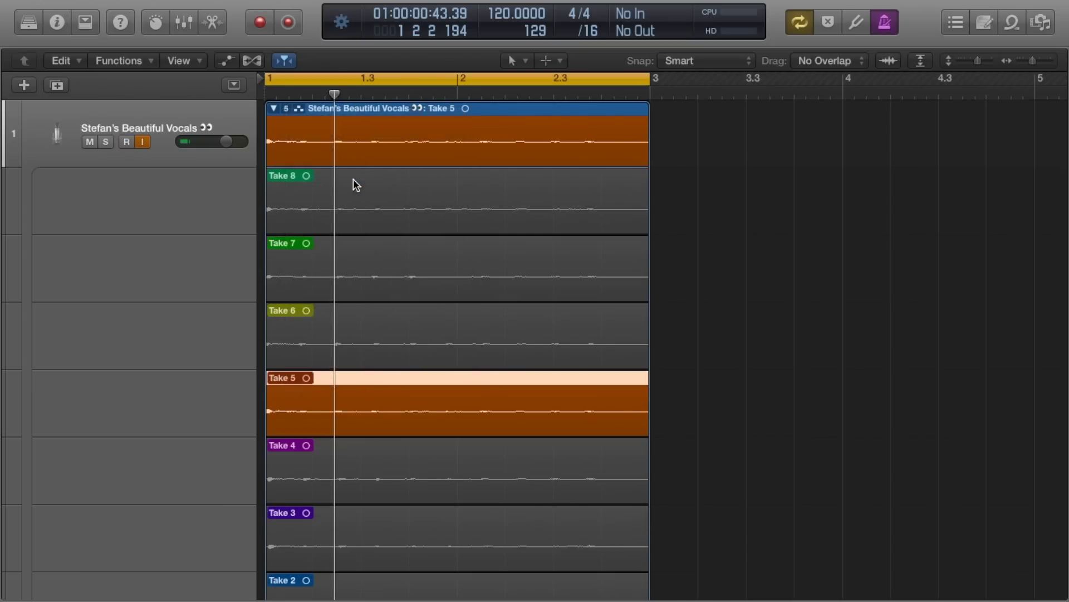
click(287, 108)
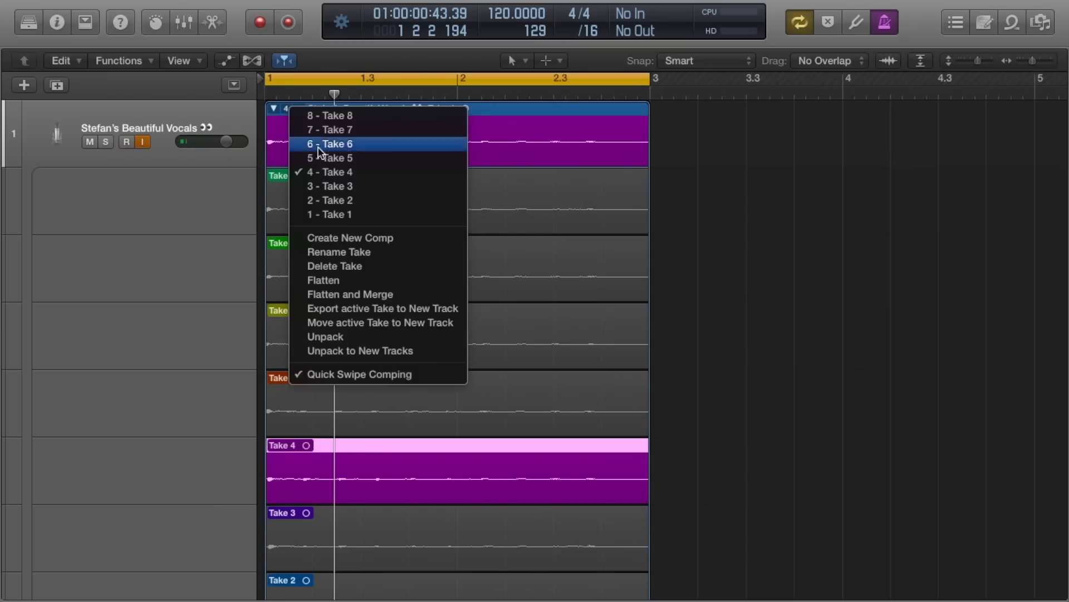
click(350, 186)
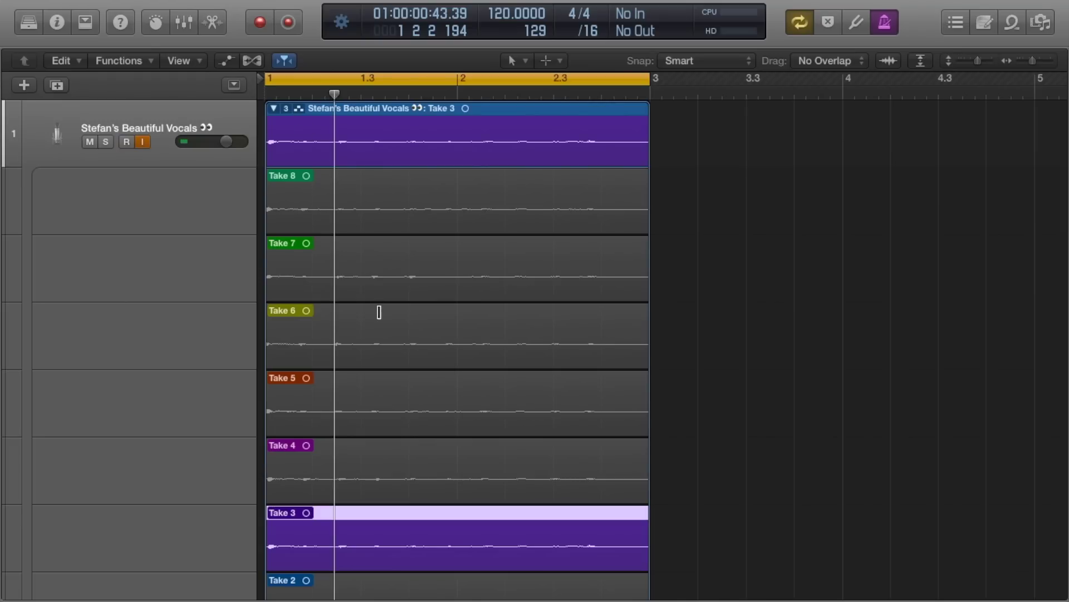
click(385, 383)
Step: Delete Take 5 from the take folder and begin a new comp from the takes
click(287, 108)
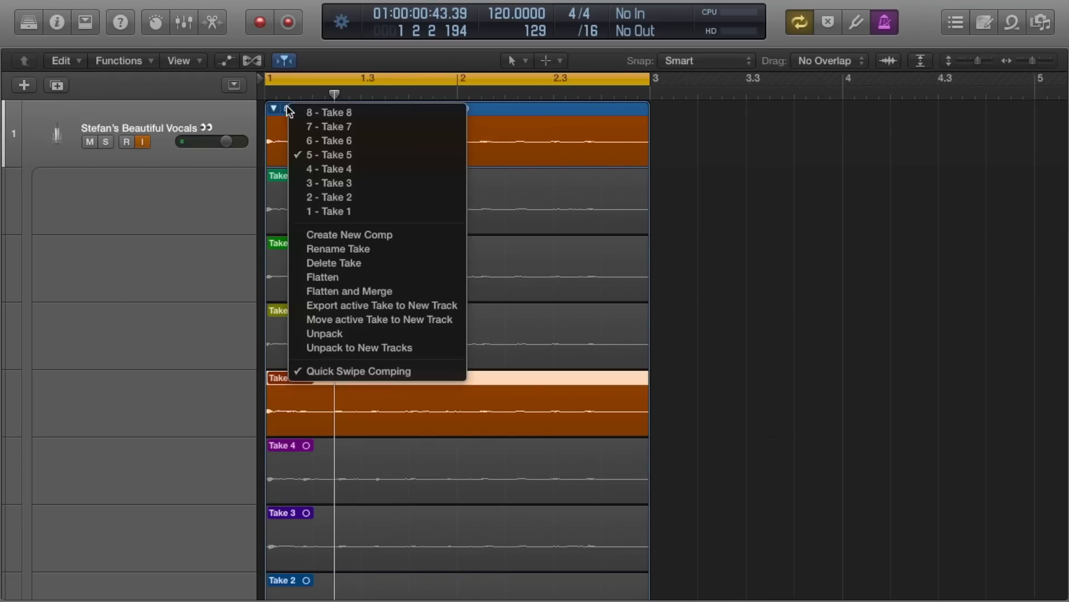
click(378, 270)
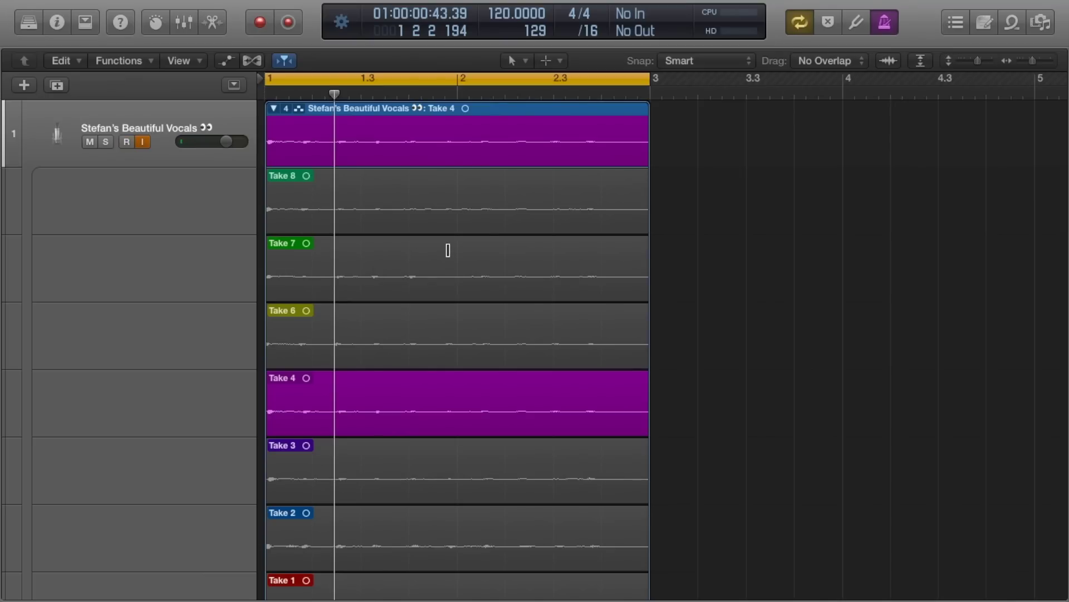
scroll(448, 250, down, 2)
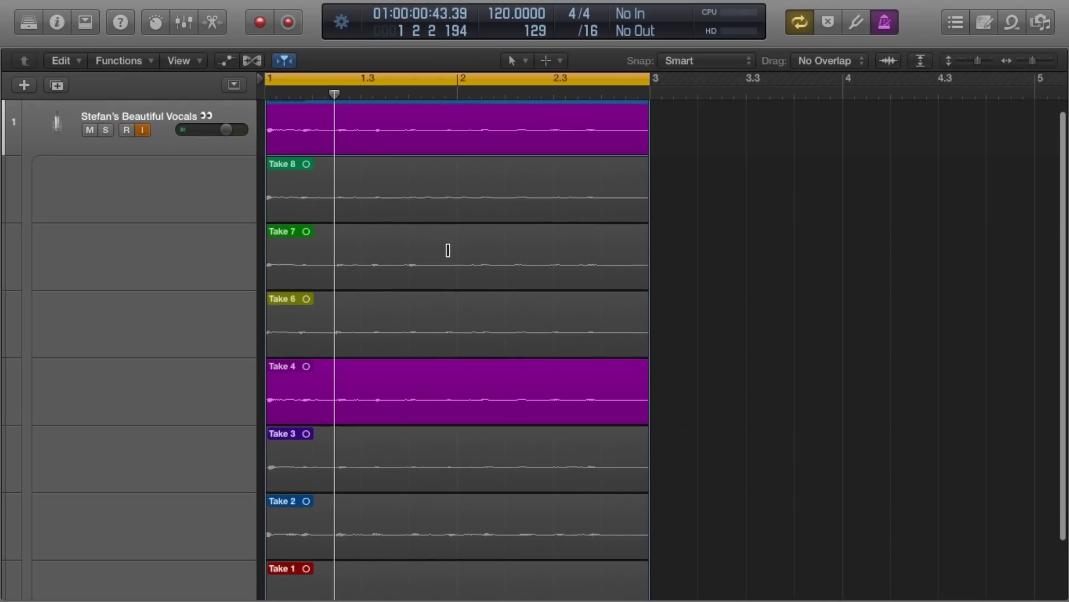
scroll(456, 419, up, 2)
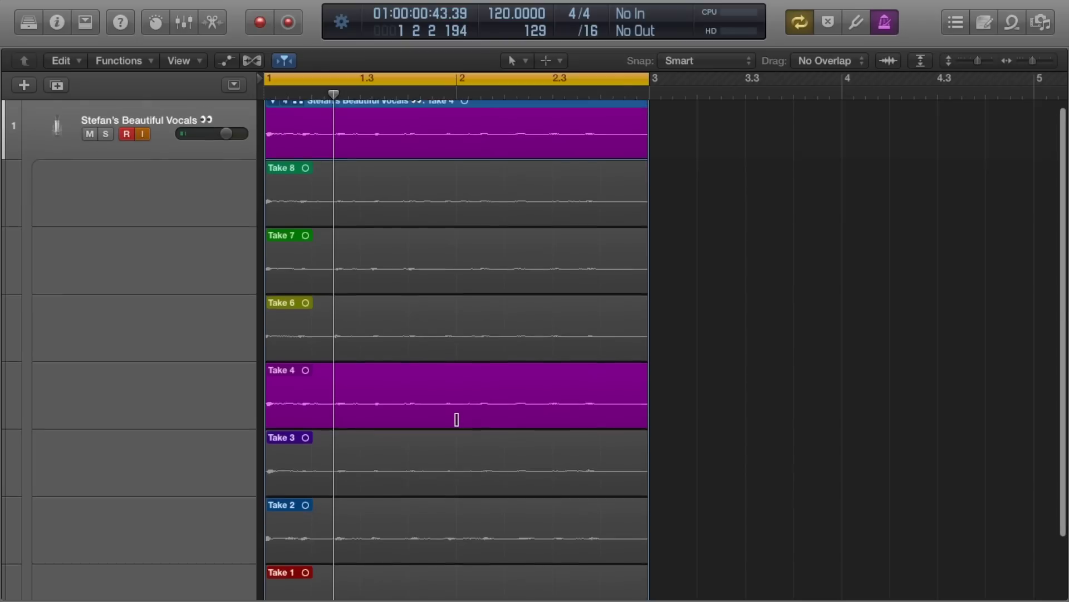
click(456, 201)
drag(456, 201, 520, 209)
drag(382, 256, 416, 270)
drag(549, 392, 571, 391)
drag(574, 339, 634, 327)
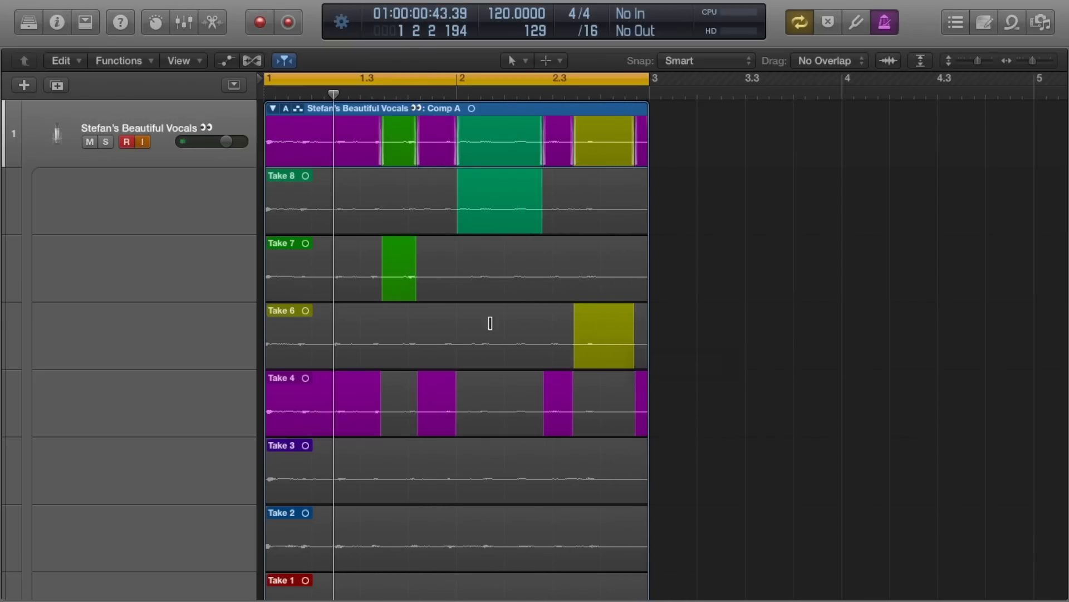
drag(480, 473, 523, 474)
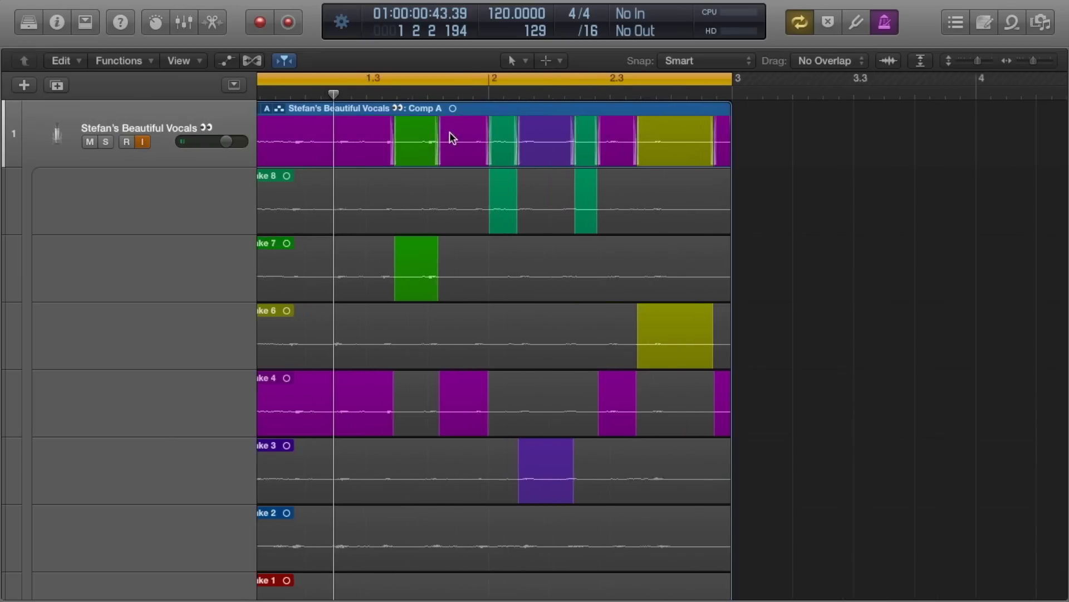
key(super+Right)
key(super+Right)
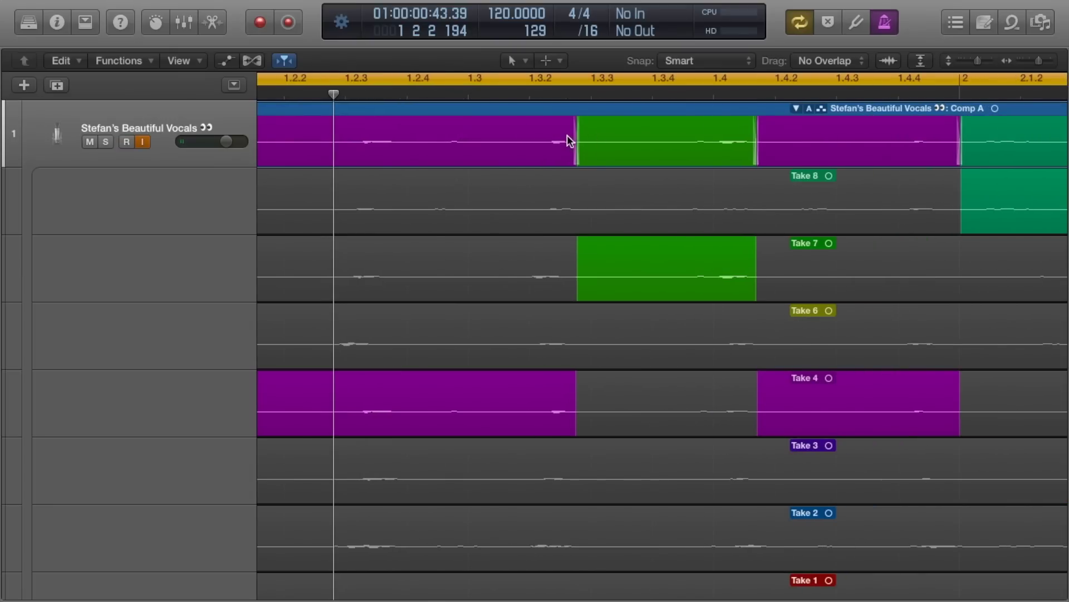
scroll(773, 135, right, 3)
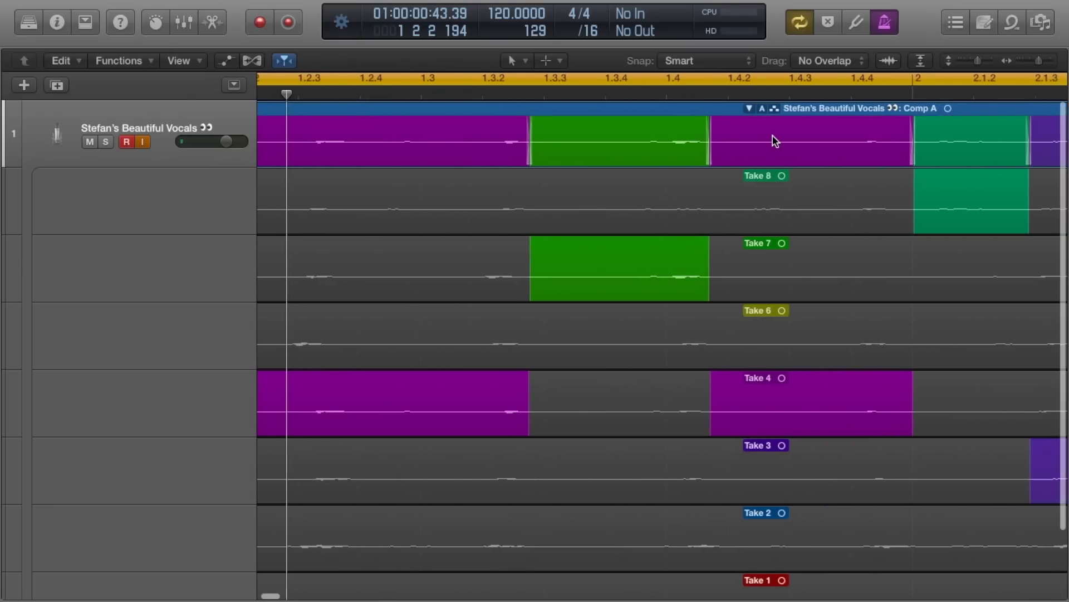
key(super+Left)
key(super+Left)
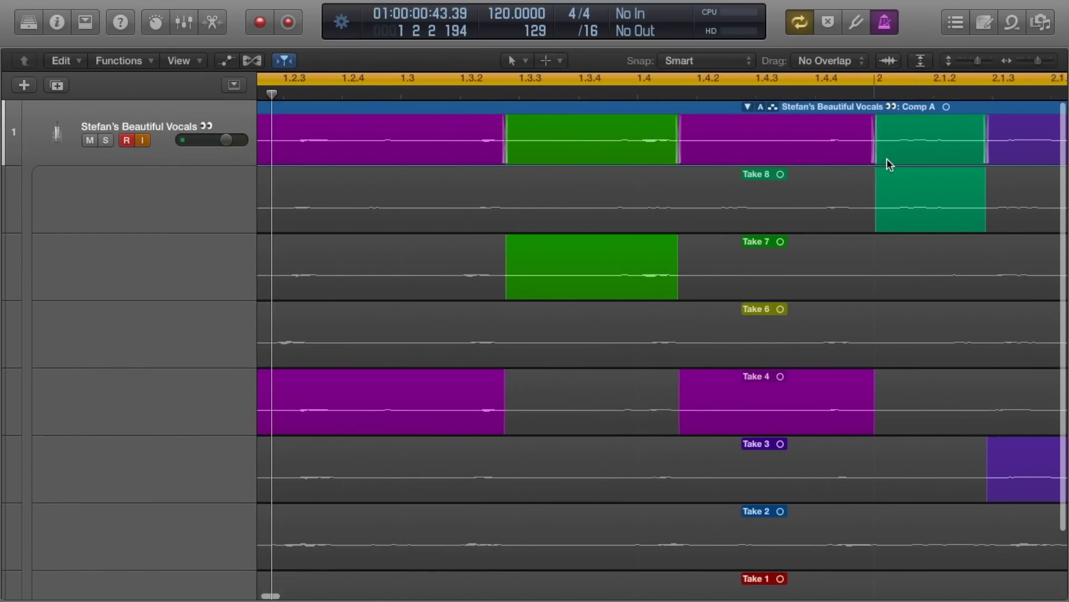
key(super+Left)
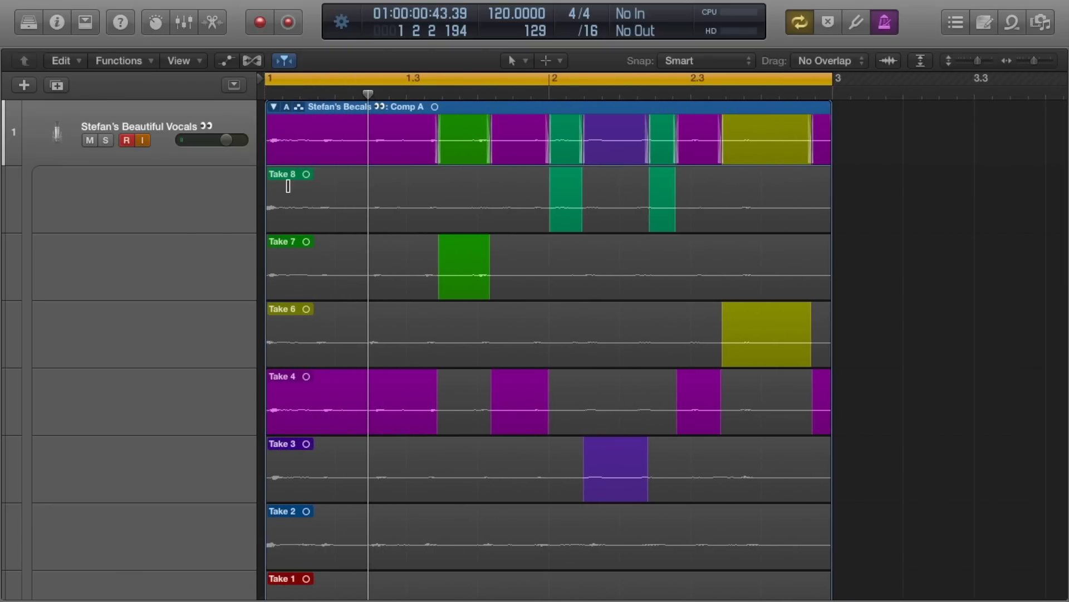
Step: Collapse and re-expand the take folder, then duplicate Comp A into Comp B
click(275, 106)
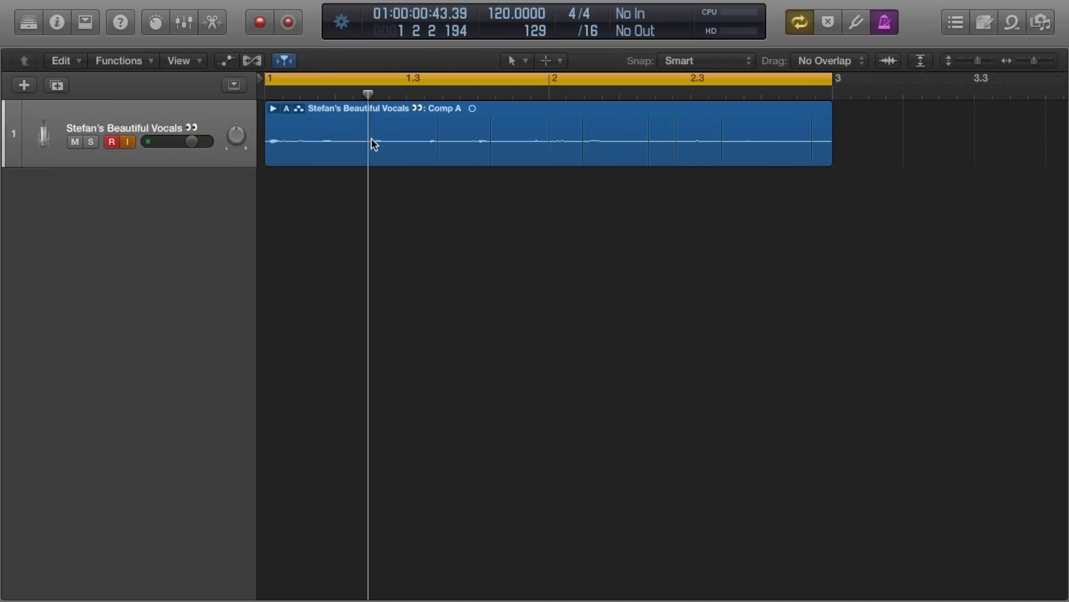
click(273, 109)
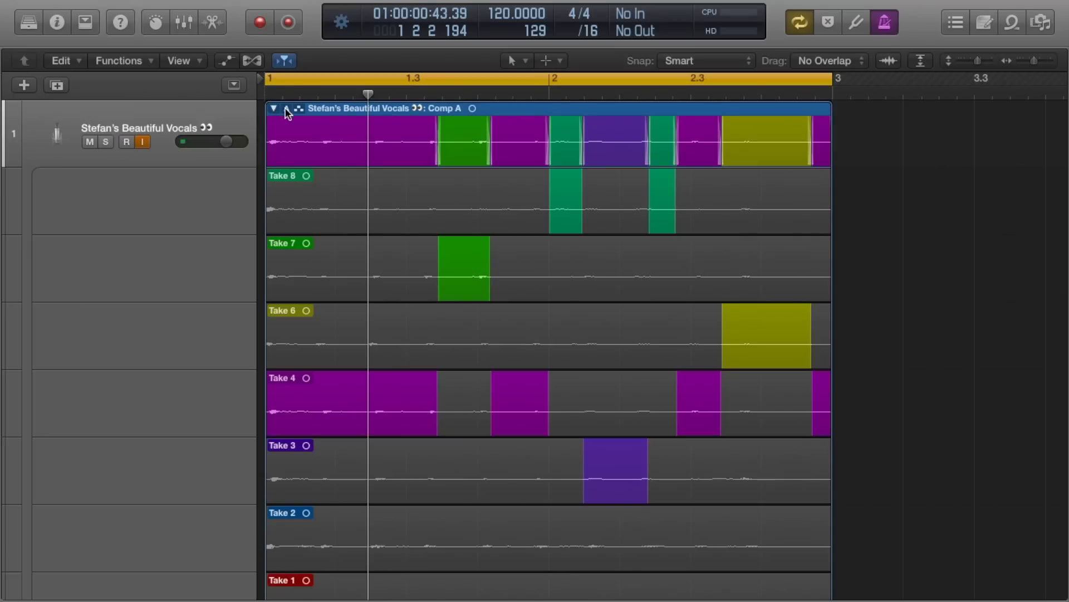
click(286, 109)
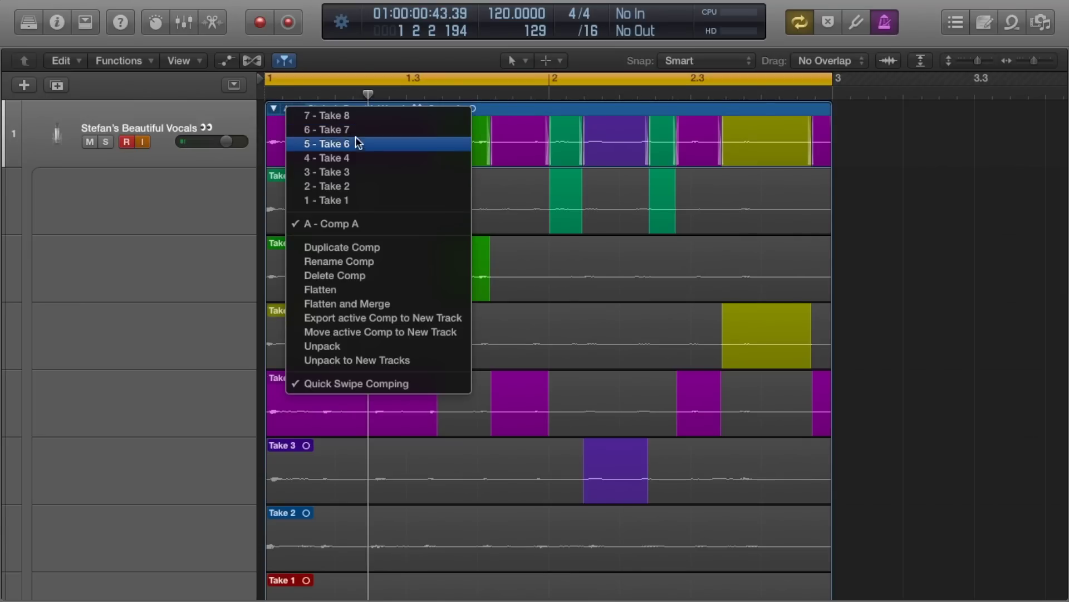
click(400, 248)
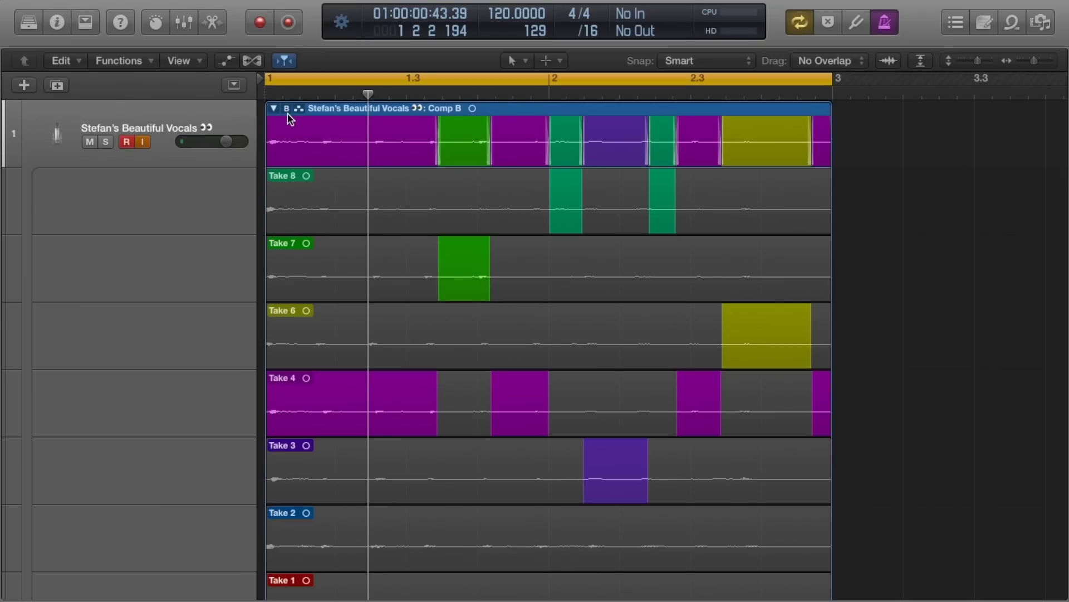
Step: Swipe Take 6 across most of Comp B and swap in a Take 3 section
click(358, 322)
drag(358, 321, 672, 334)
drag(477, 485, 601, 485)
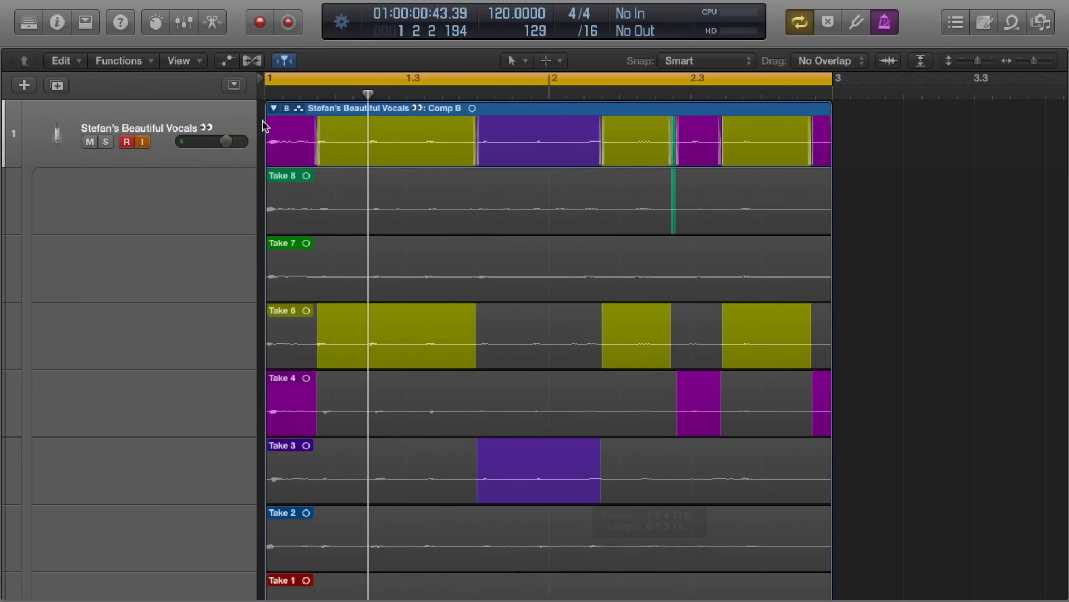
Step: Compare with Comp A, return to Comp B, and swipe in Take 2 around beat 1.3
click(286, 109)
click(326, 219)
click(286, 109)
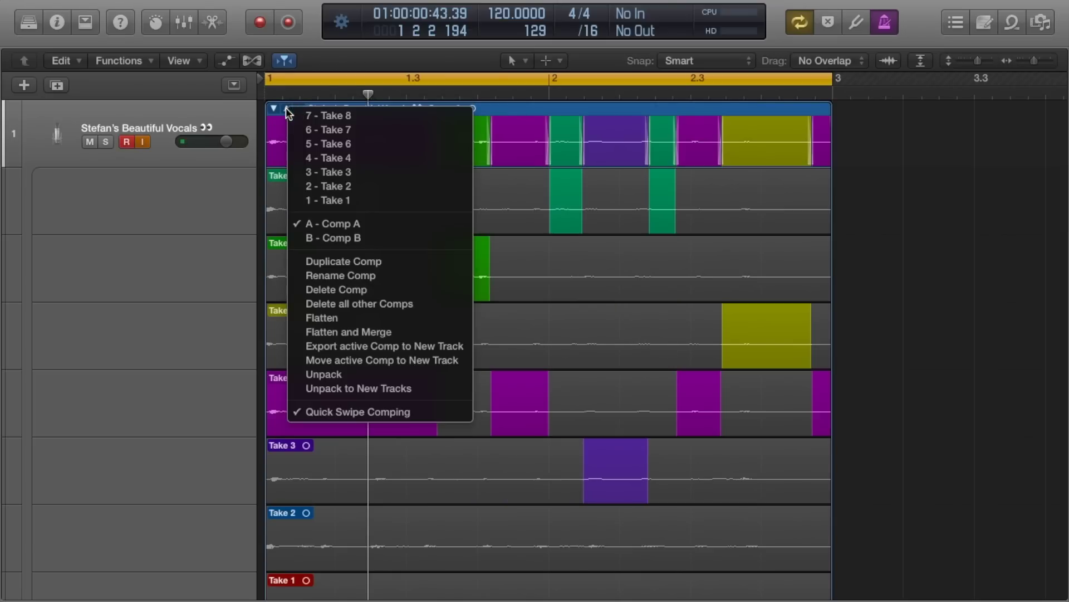
click(331, 236)
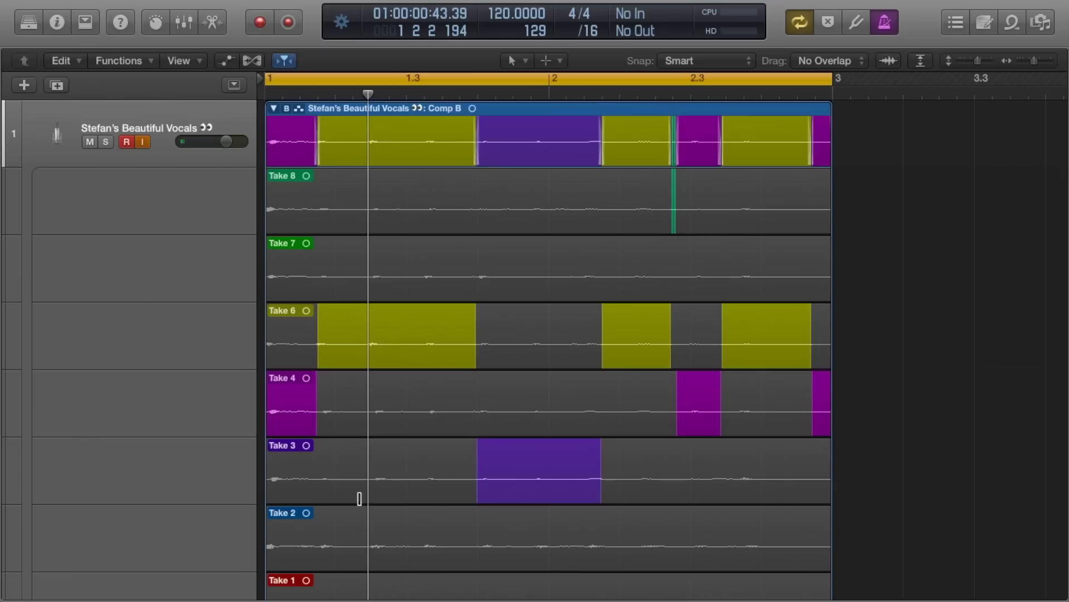
drag(333, 546, 431, 545)
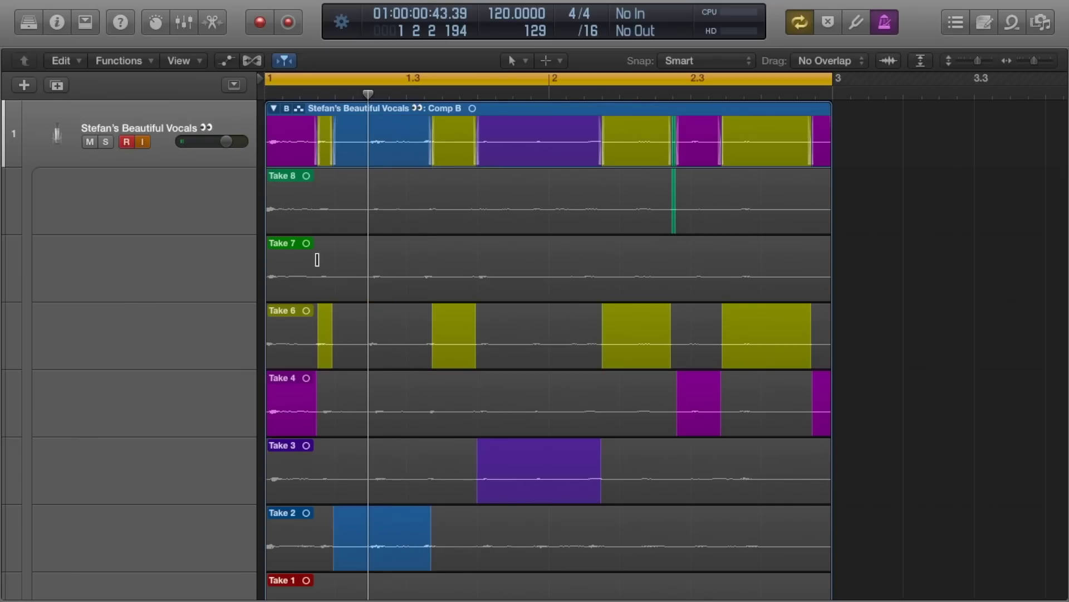
click(285, 110)
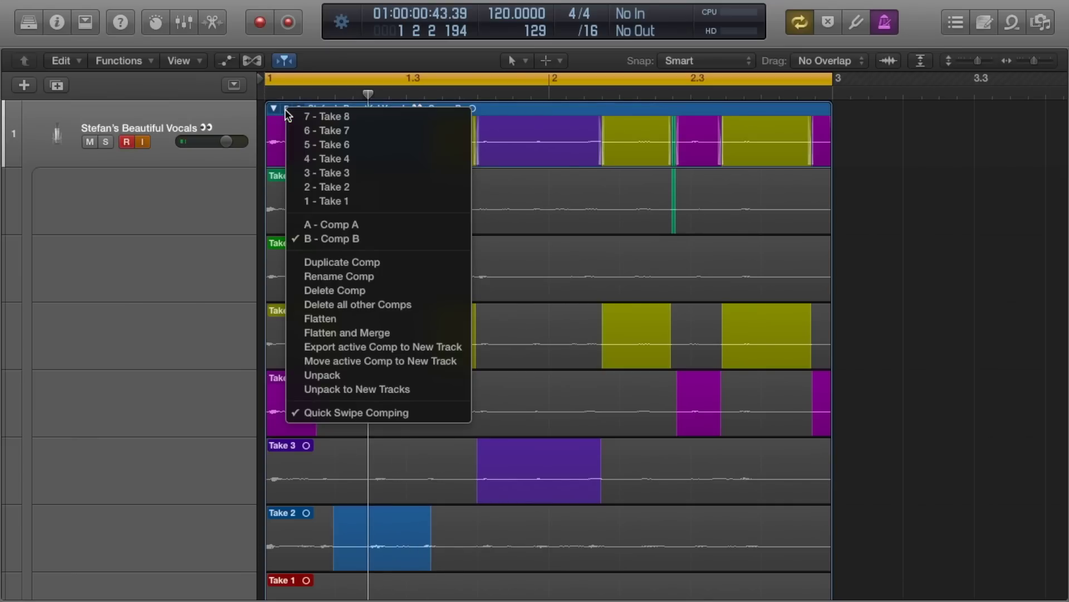
Step: Rename Comp B to the singer's name followed by "Favourite" and collapse the take folder
click(356, 277)
text(Stefa)
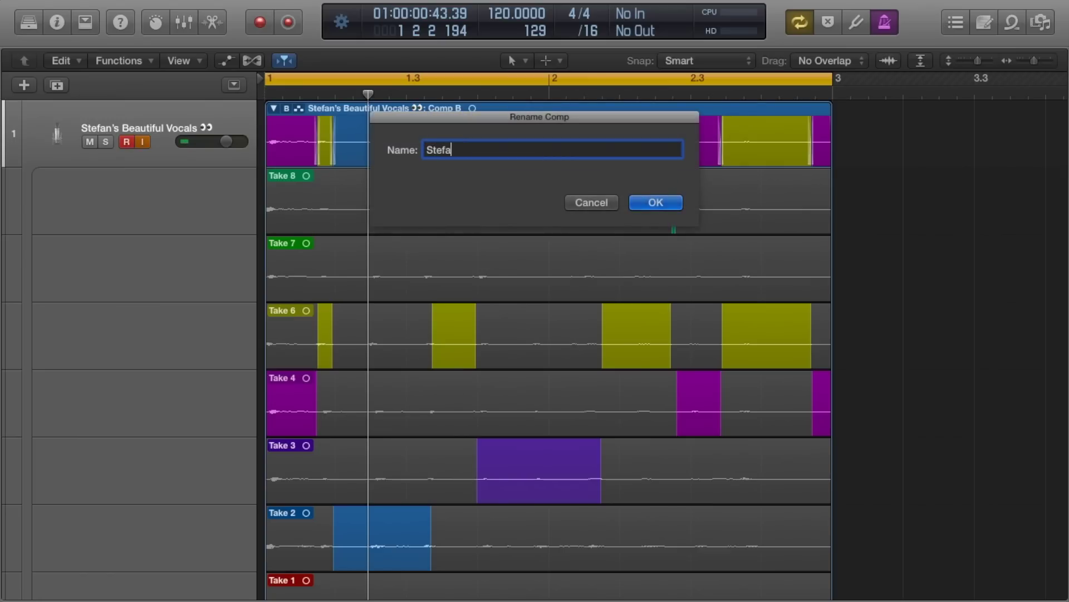
text(n's Favourite)
click(657, 205)
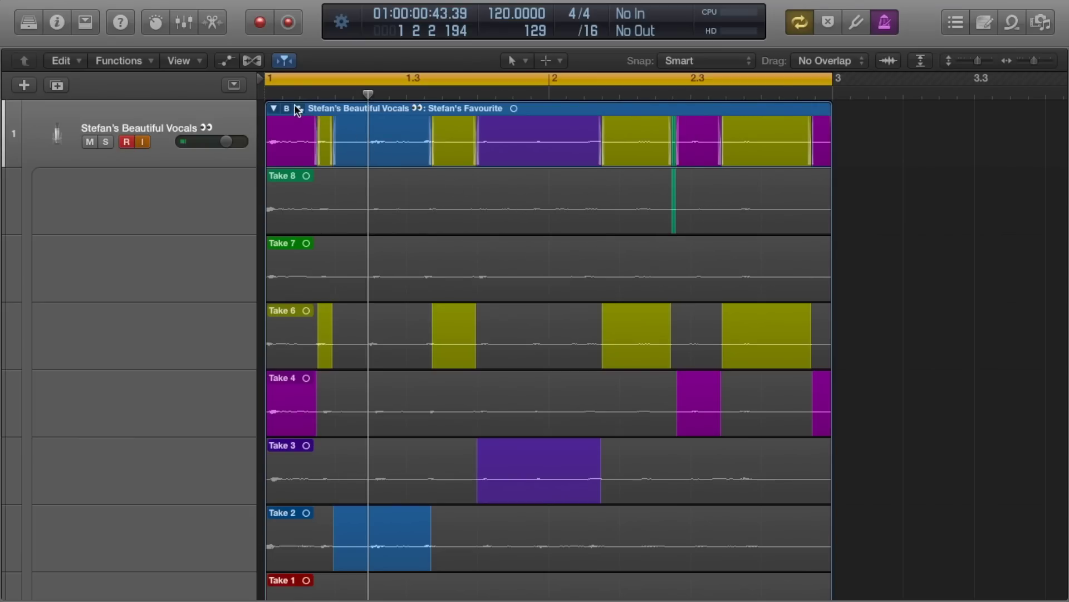
click(274, 108)
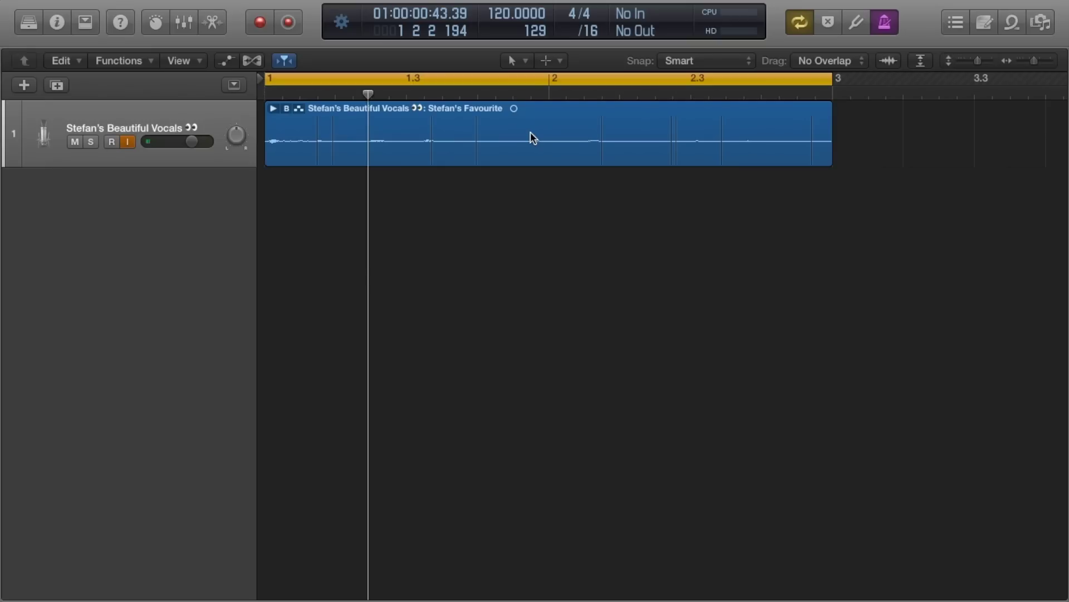
Step: Flatten and merge the take folder into one audio region, then deselect it
click(285, 108)
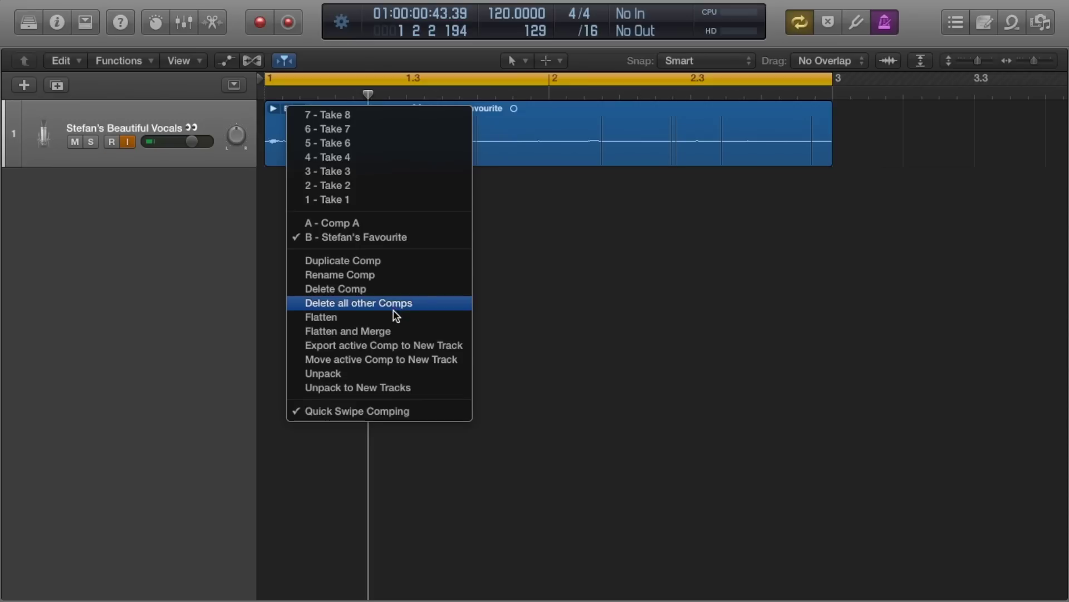
click(429, 335)
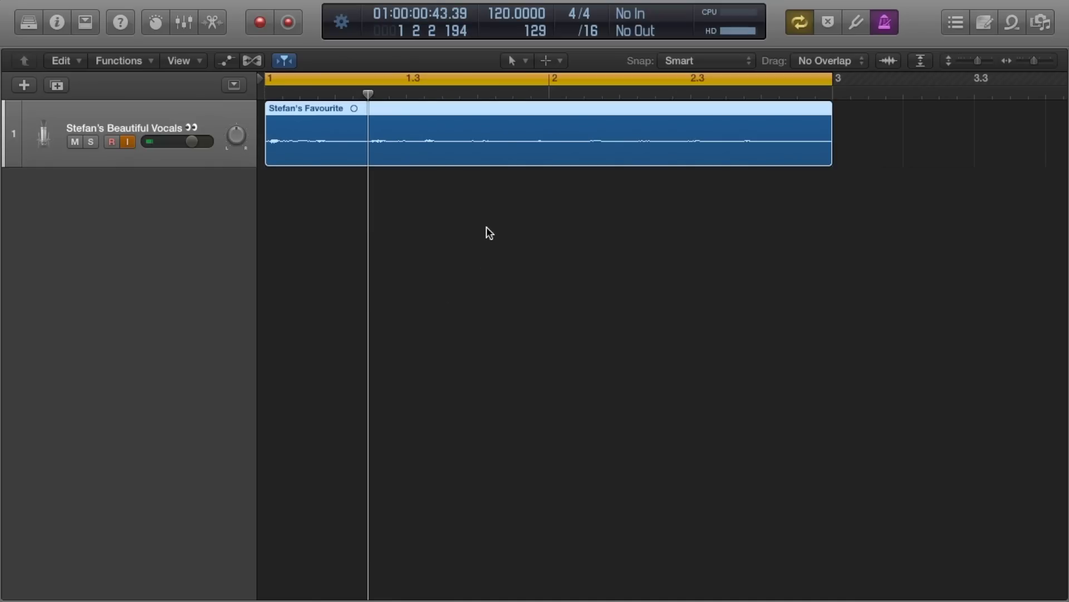
click(457, 177)
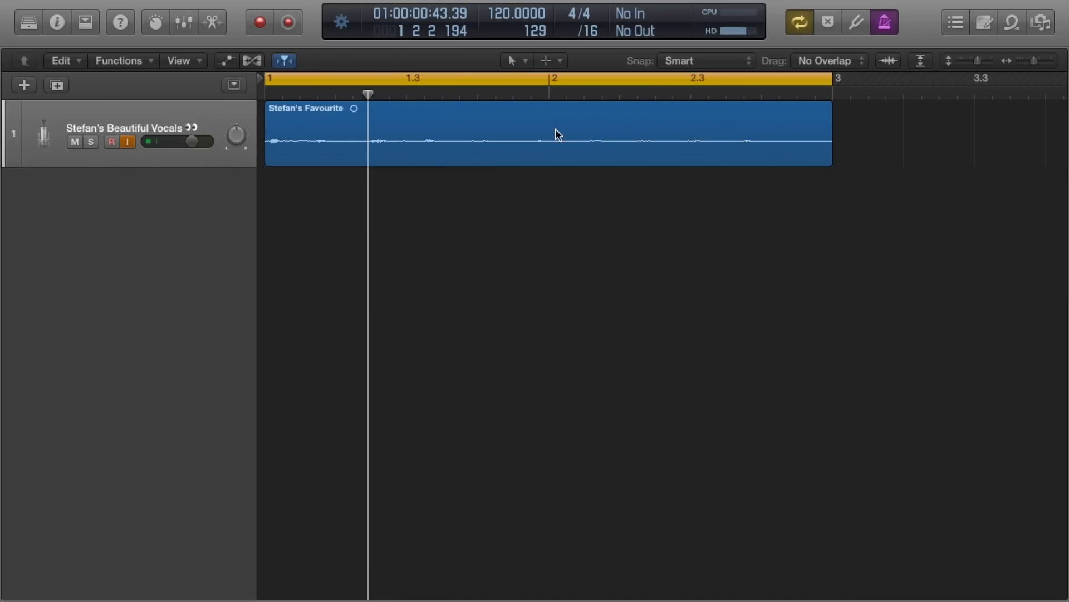